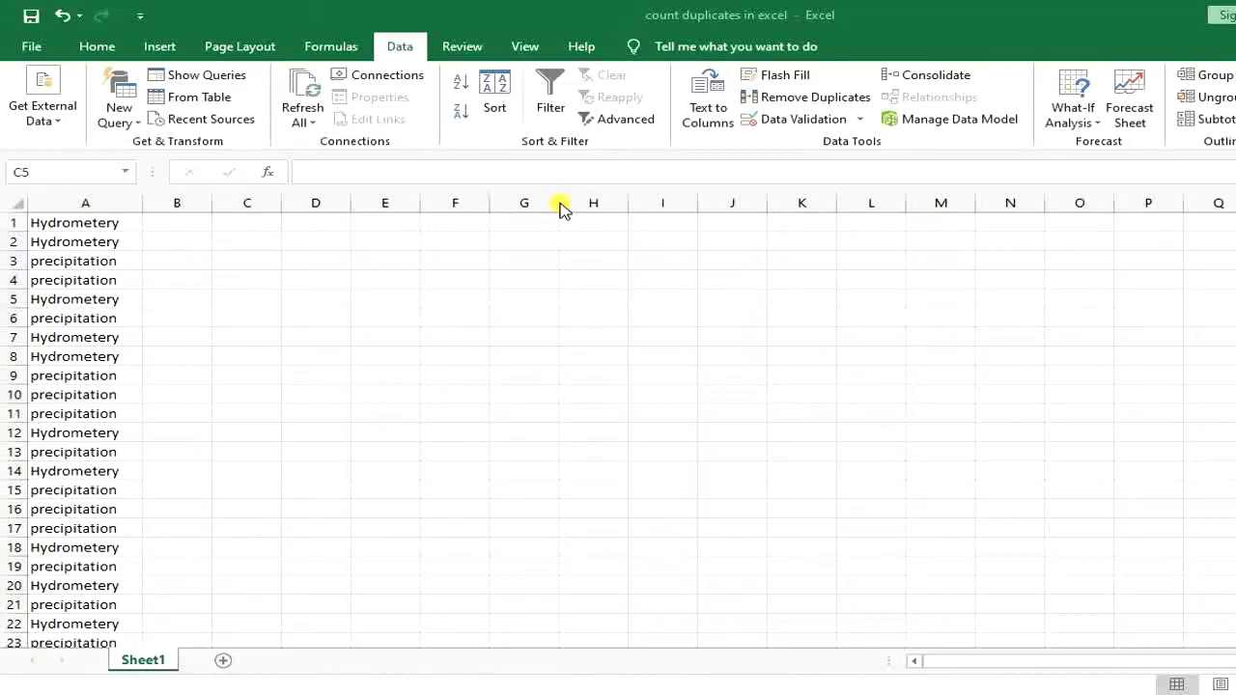
Enter =COUNTIF(A1:A23,"Hydrometery") in B1 so it returns 10.
left_click(186, 244)
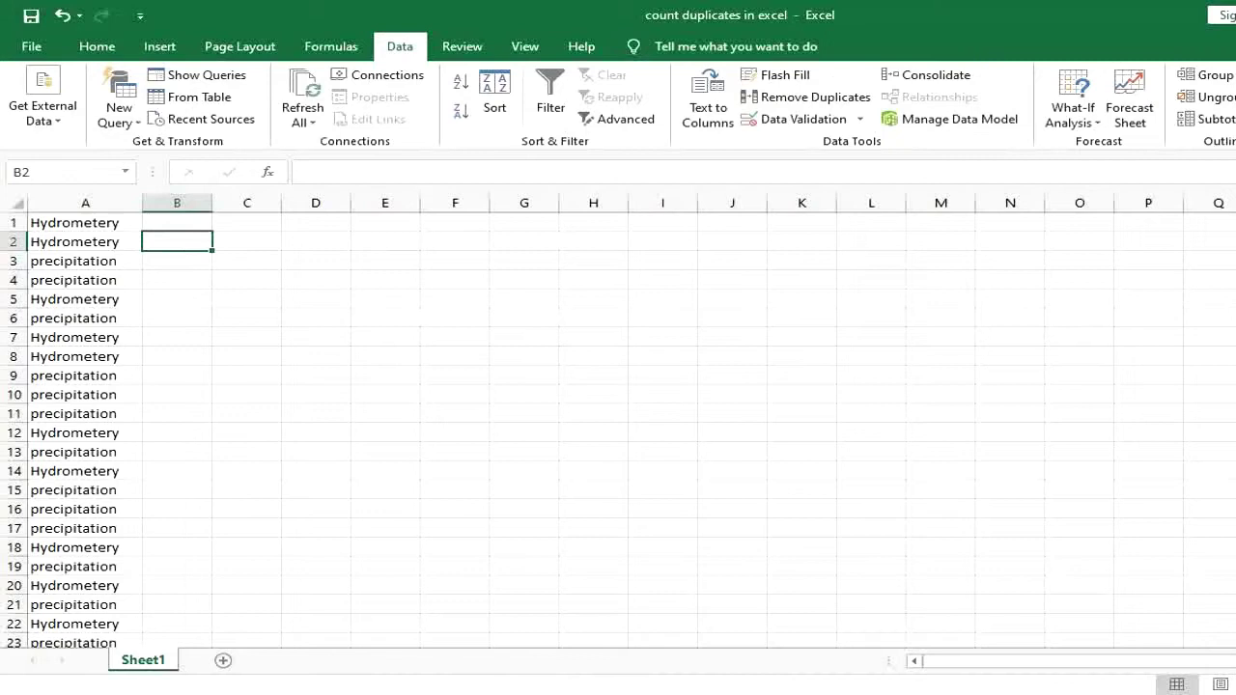
left_click(187, 231)
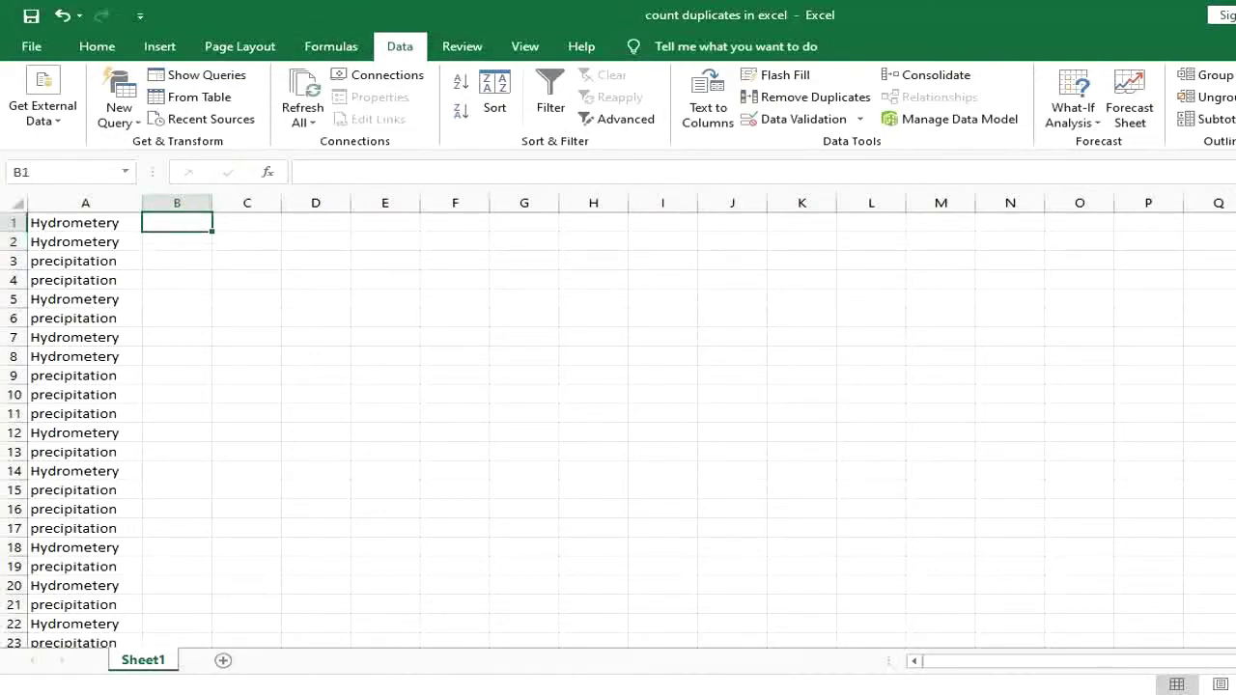
type("=")
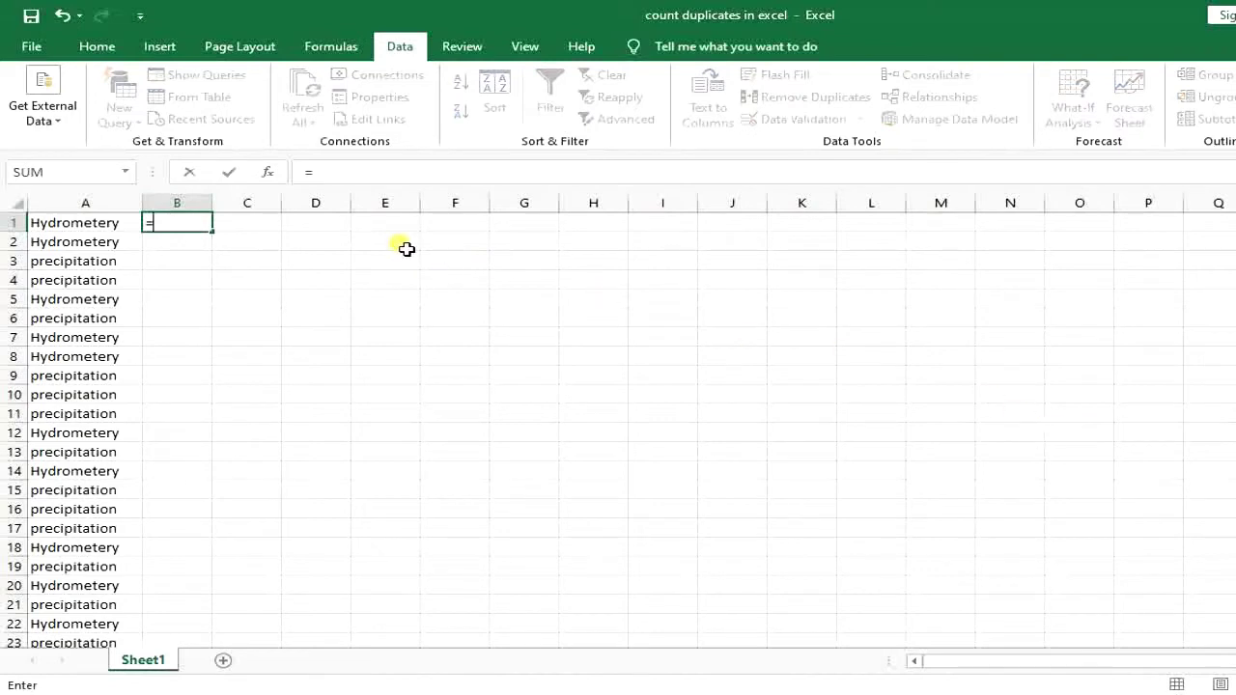
type("cou")
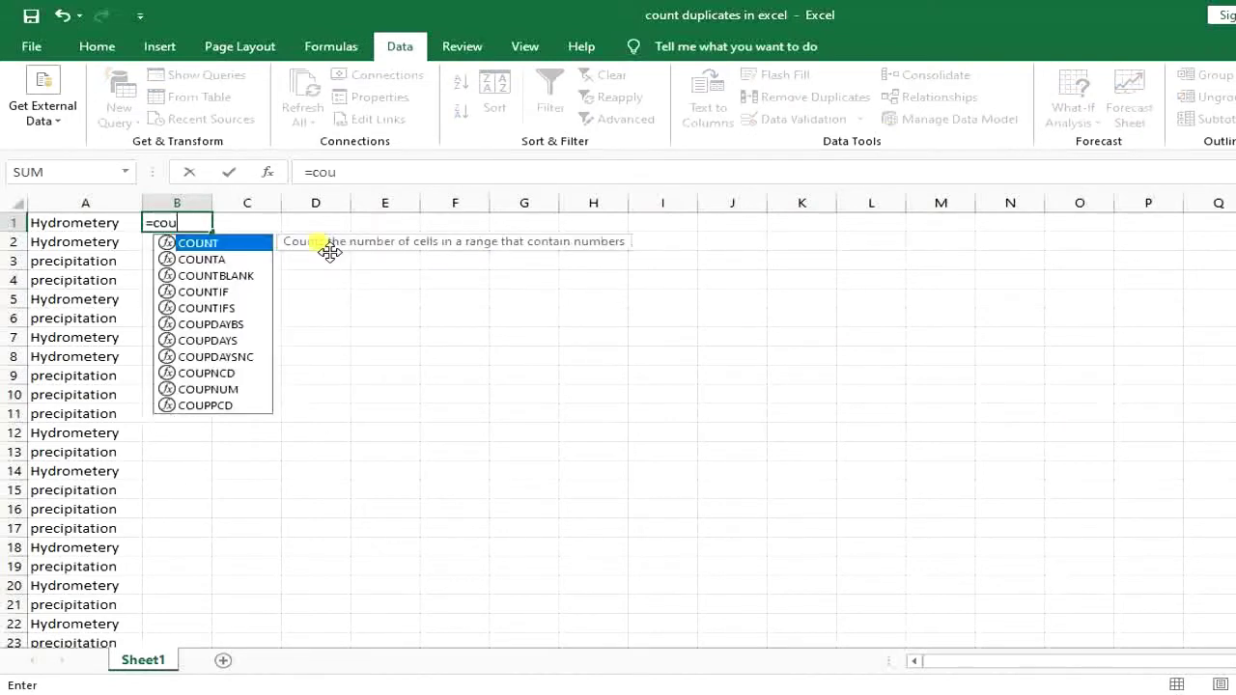
type("n")
left_click(207, 292)
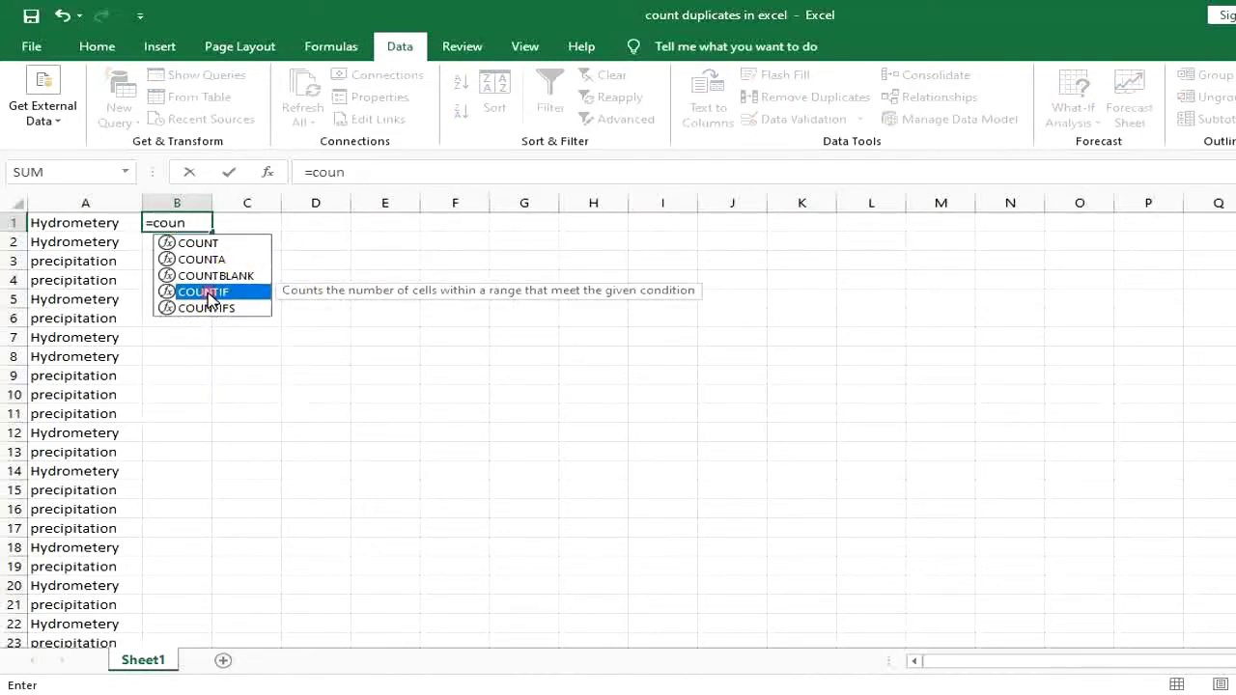
double_click(208, 292)
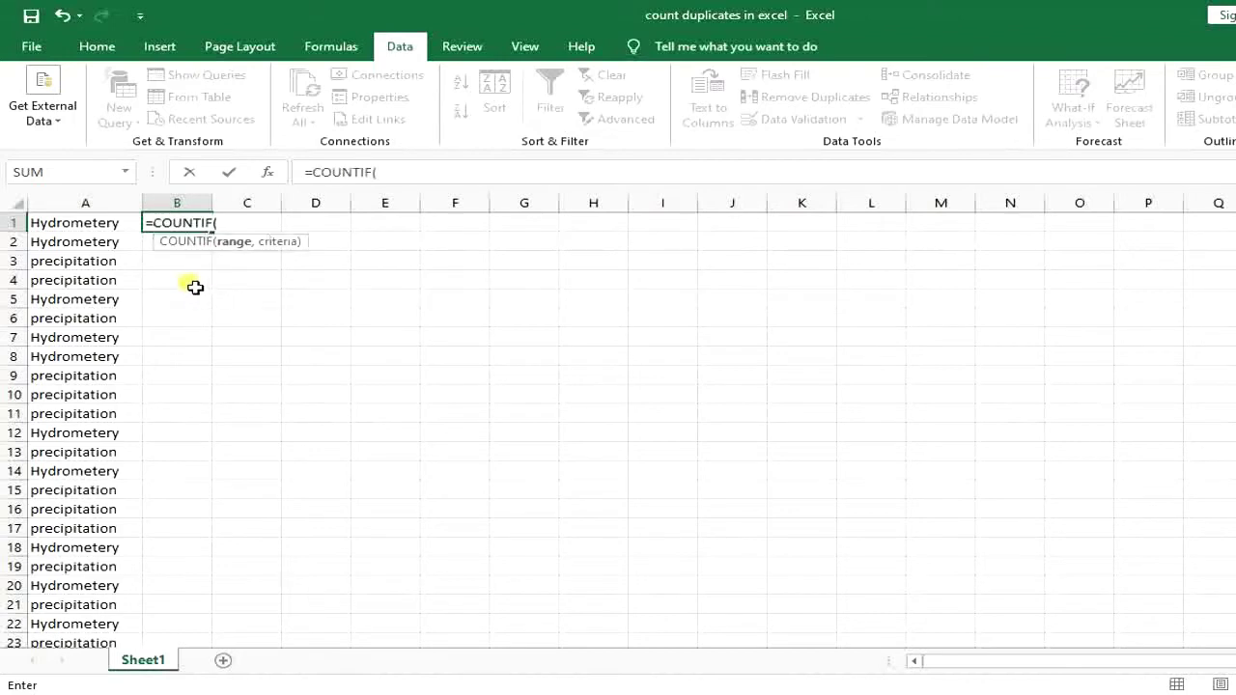
left_click_drag(117, 229, 91, 609)
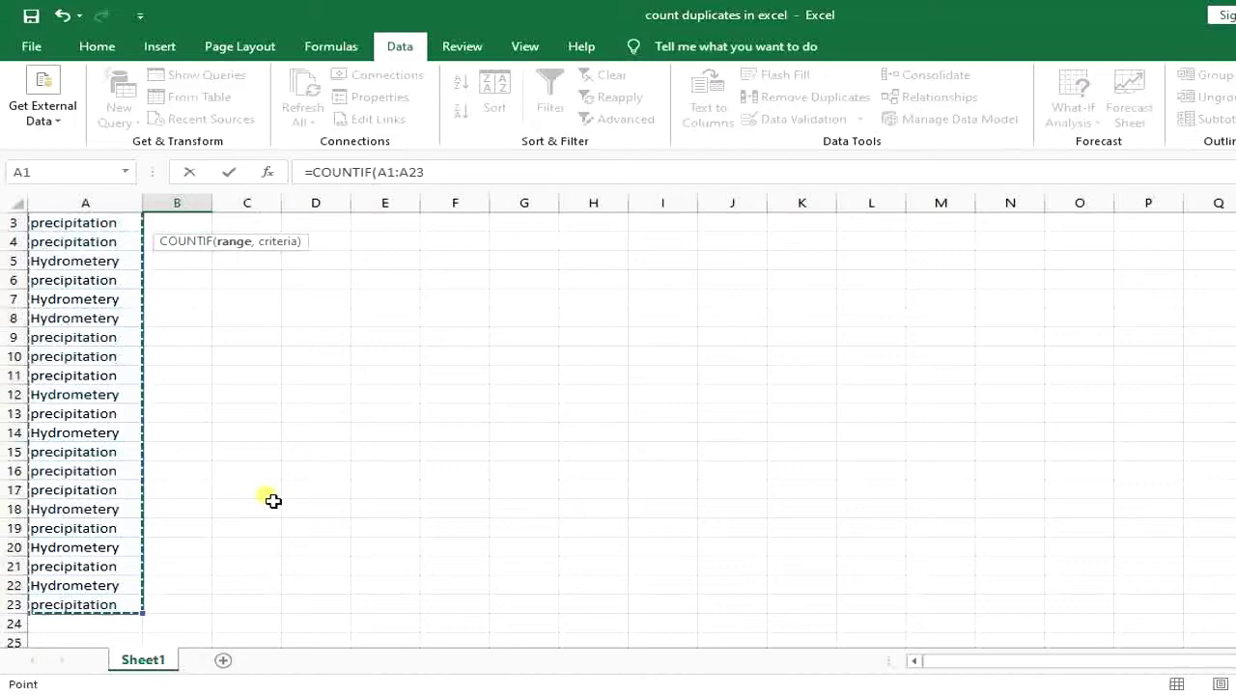
scroll(242, 463, "up", 1)
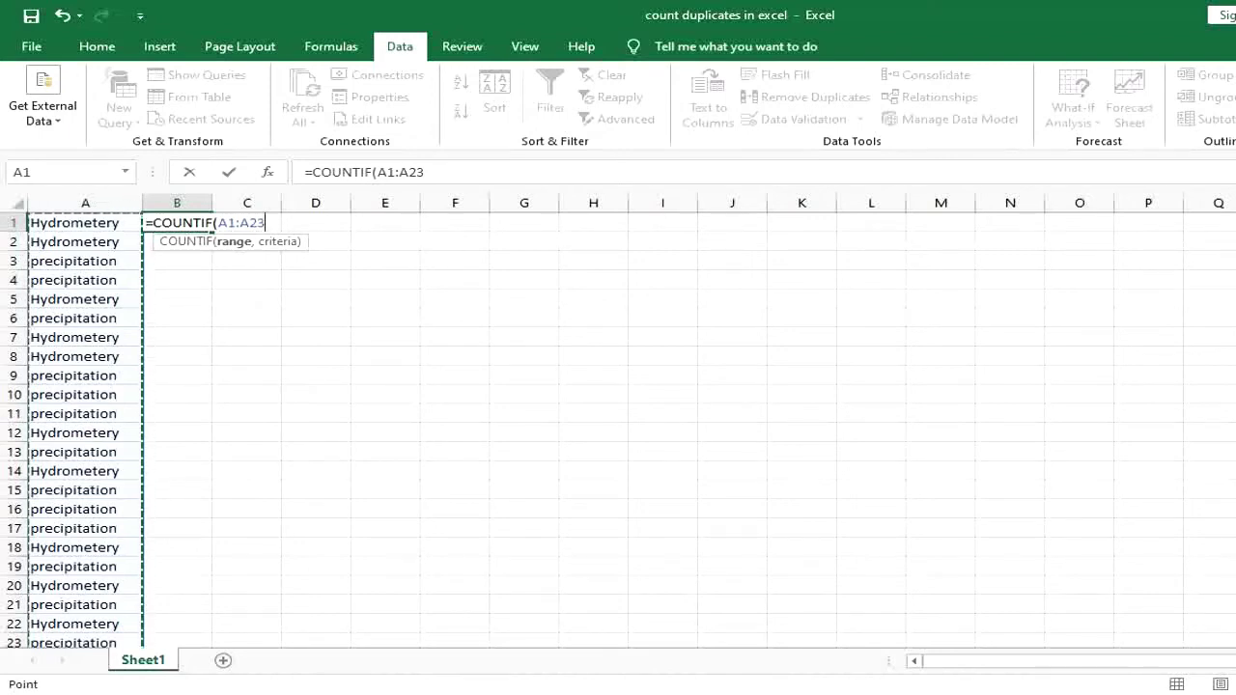
type(",\"")
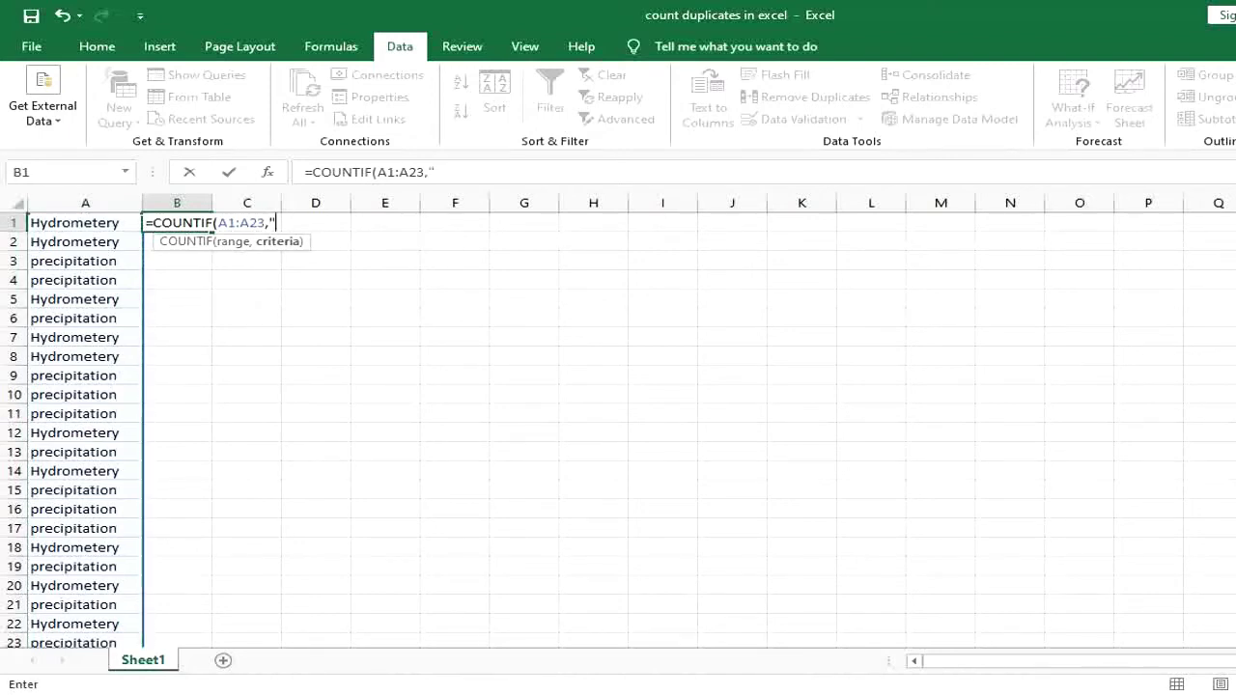
type("Hy")
type("drome")
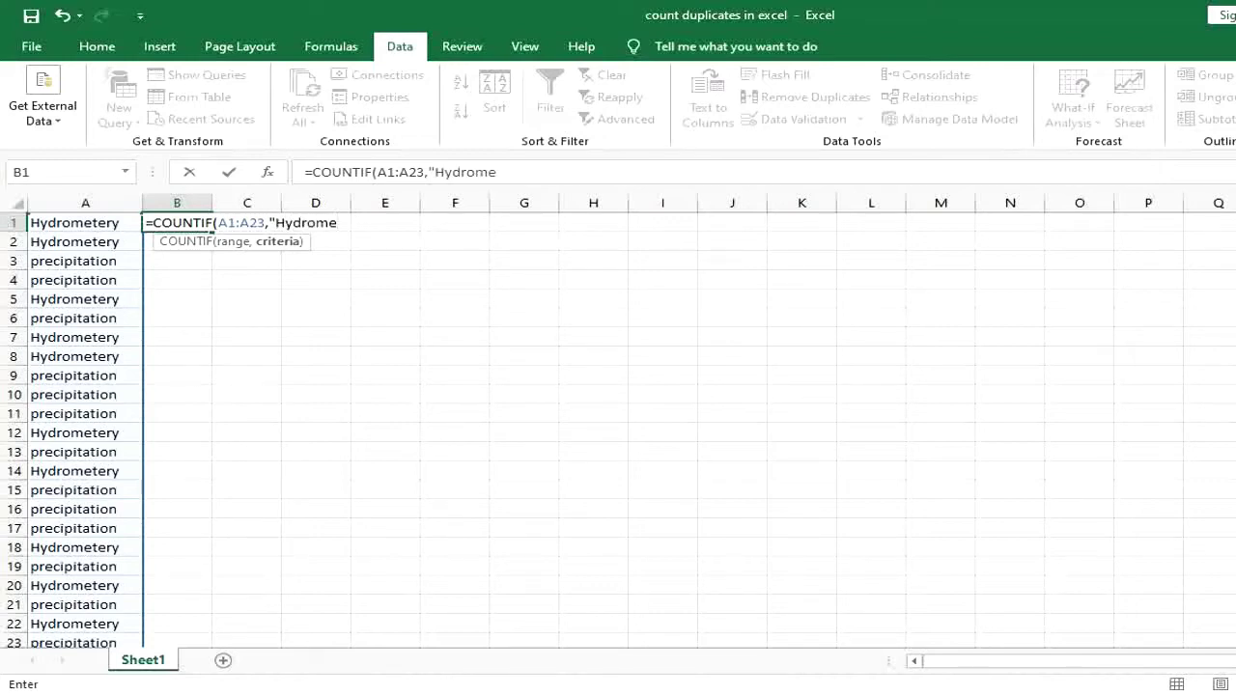
type("tery\"")
type(")")
key("Return")
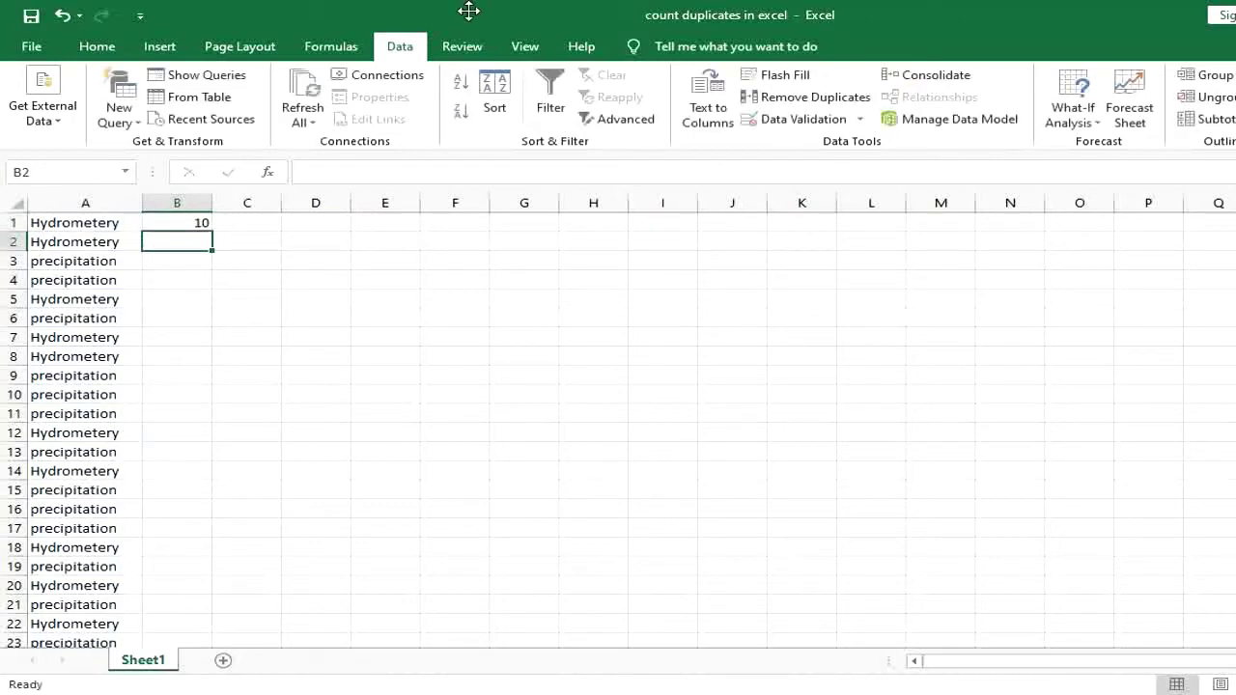
left_click(198, 224)
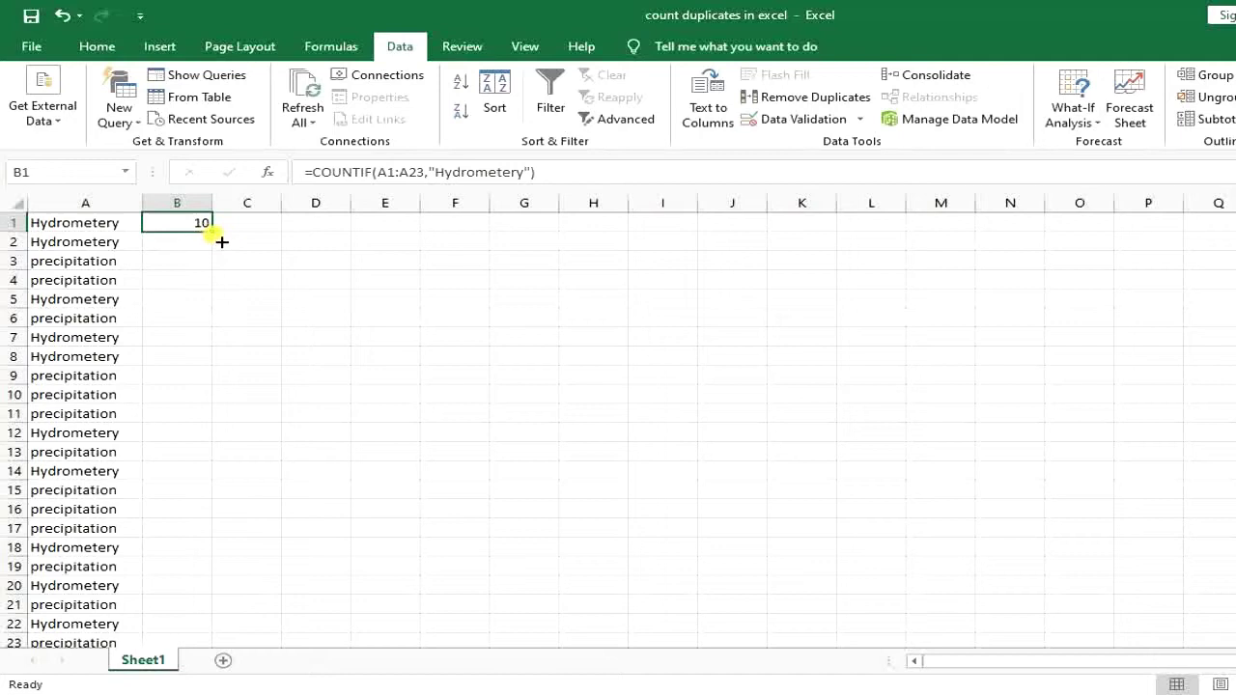
Make B1's COUNTIF range absolute as $A$1:$A$23, keeping the Hydrometery criterion.
double_click(211, 224)
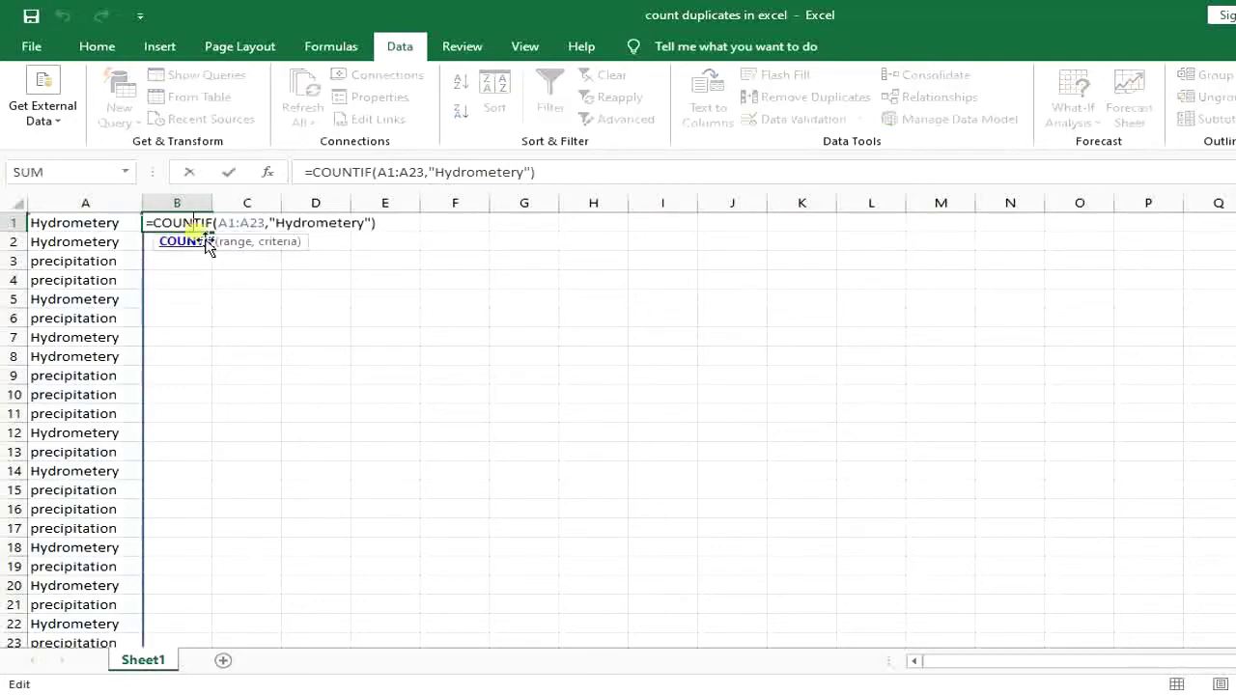
left_click(218, 223)
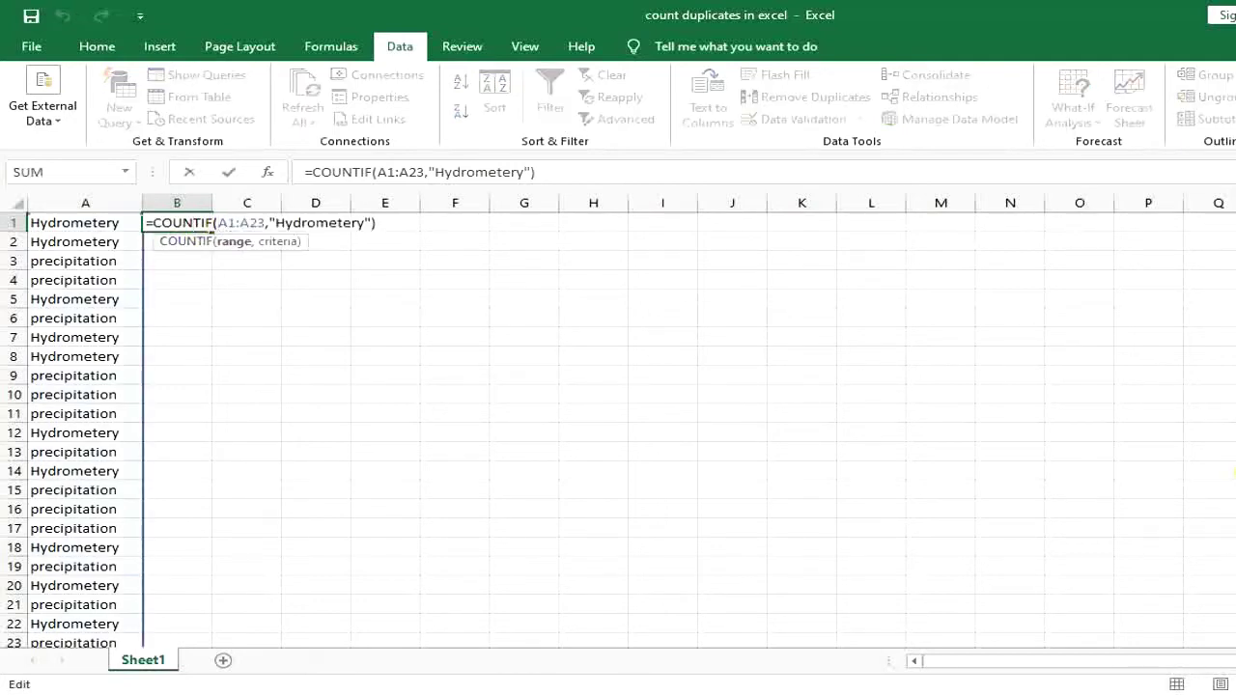
type("$")
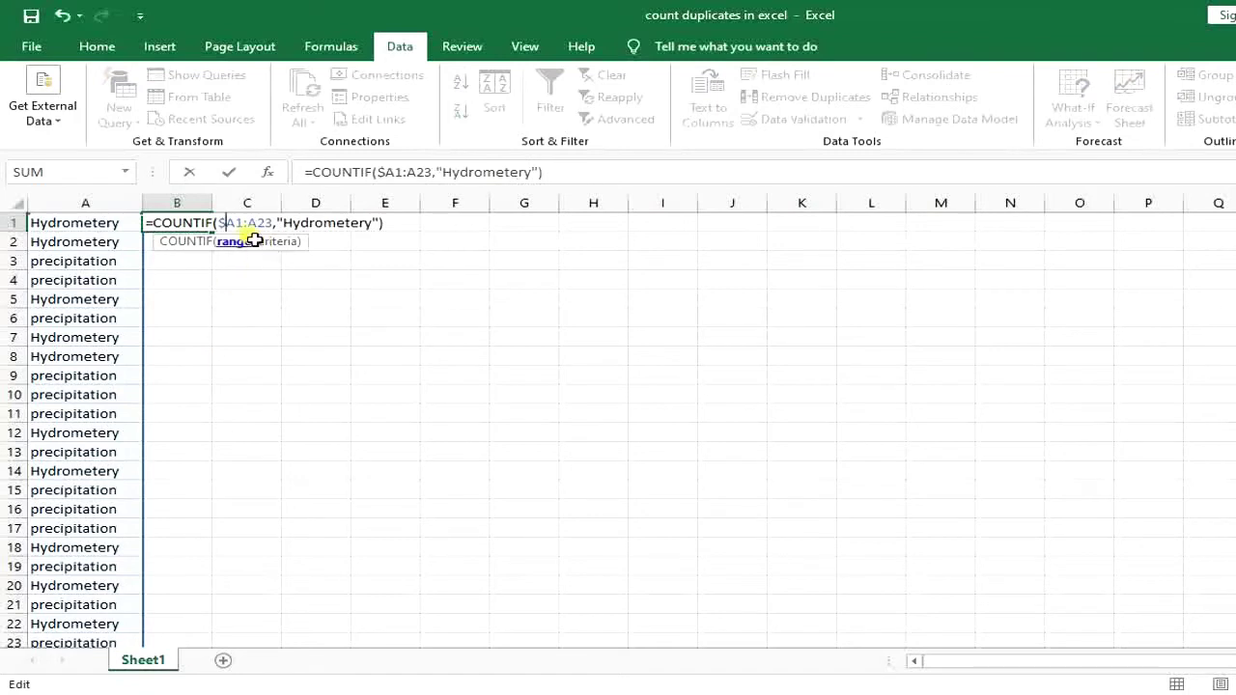
left_click(236, 223)
type("$")
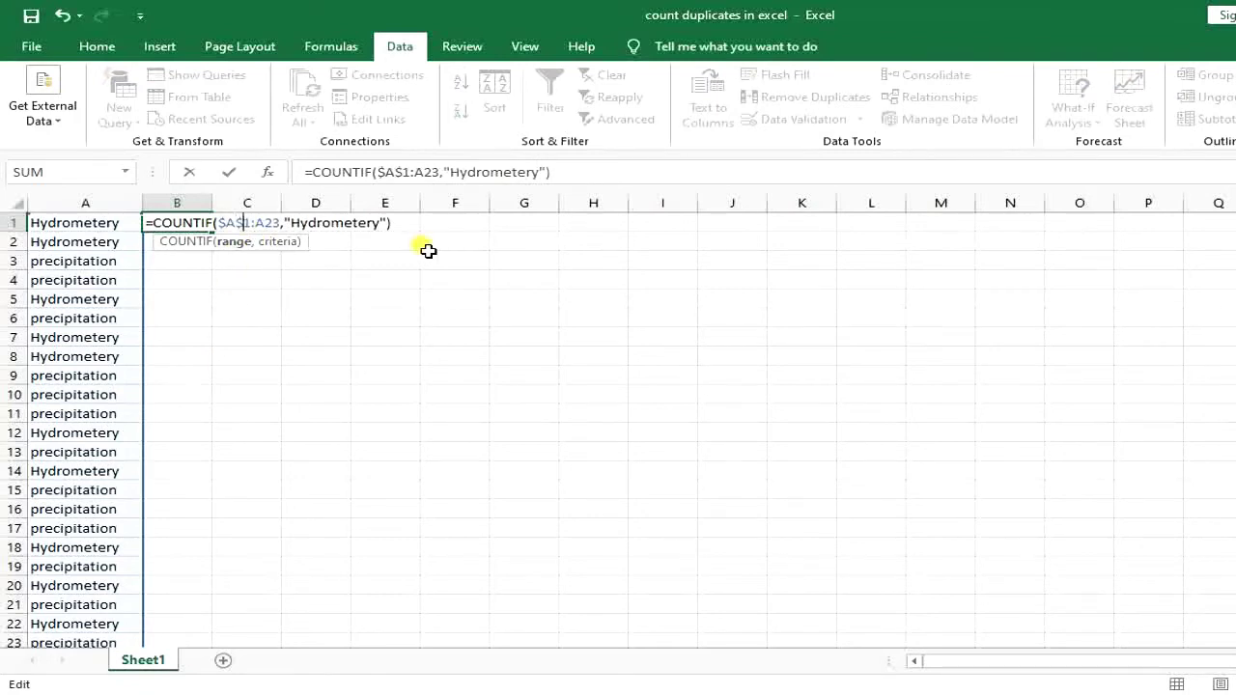
left_click(255, 223)
type("$A")
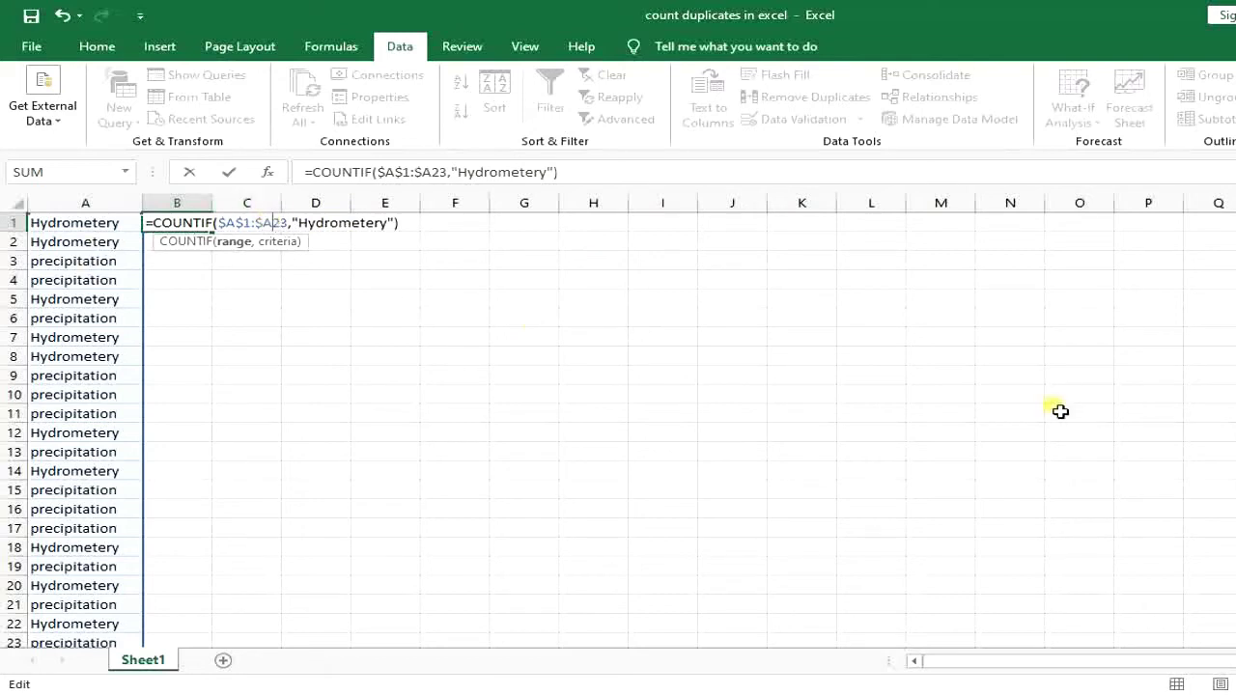
type("$")
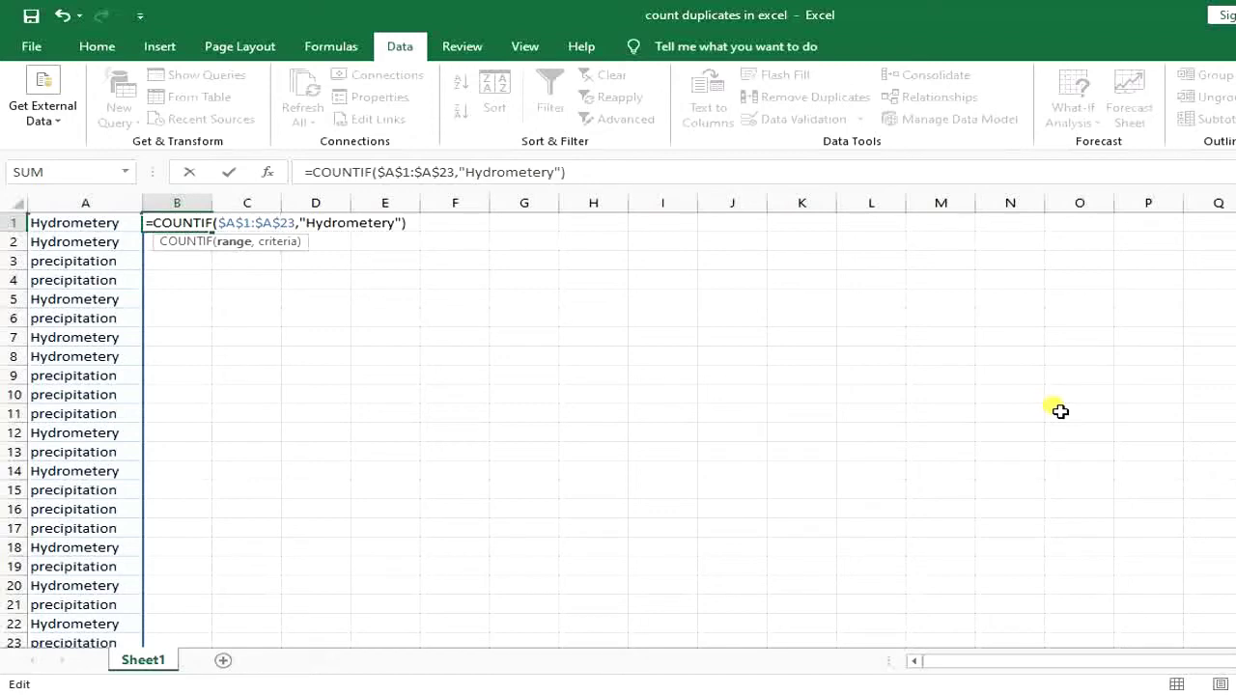
key("Return")
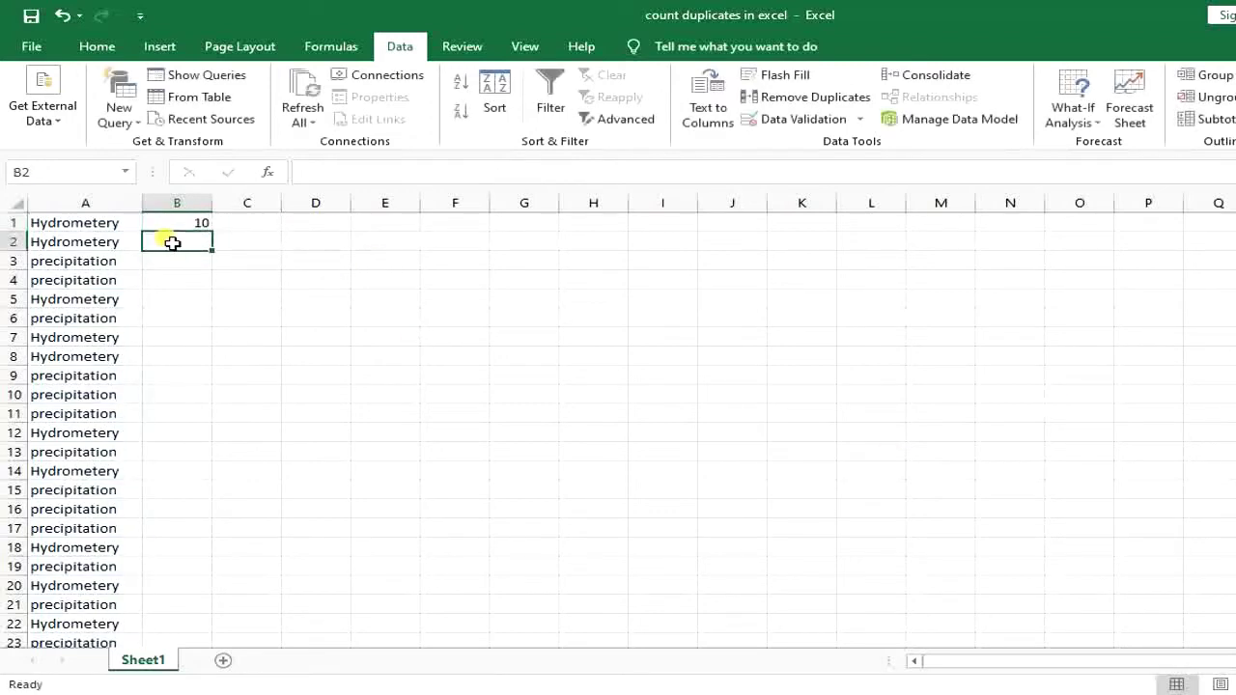
Delete the "Hydrometery" text criterion from B1's COUNTIF formula.
double_click(176, 224)
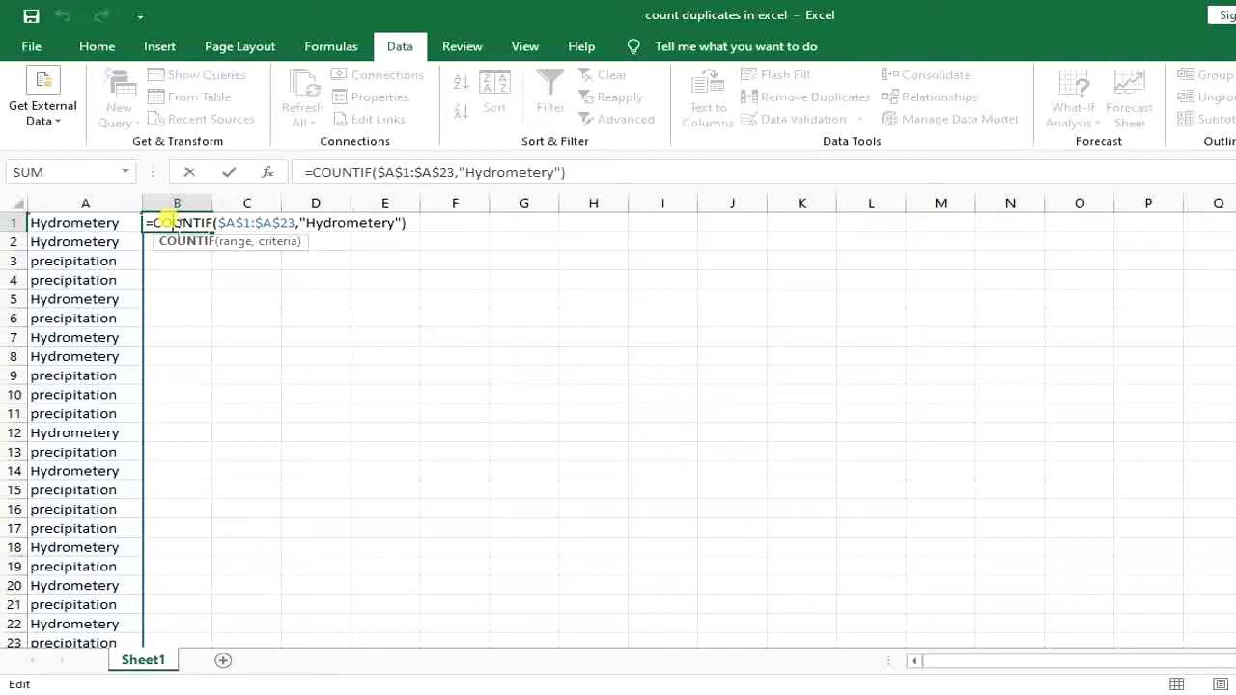
key("BackSpace")
key("BackSpace")
key("BackSpace")
key("BackSpace")
key("BackSpace")
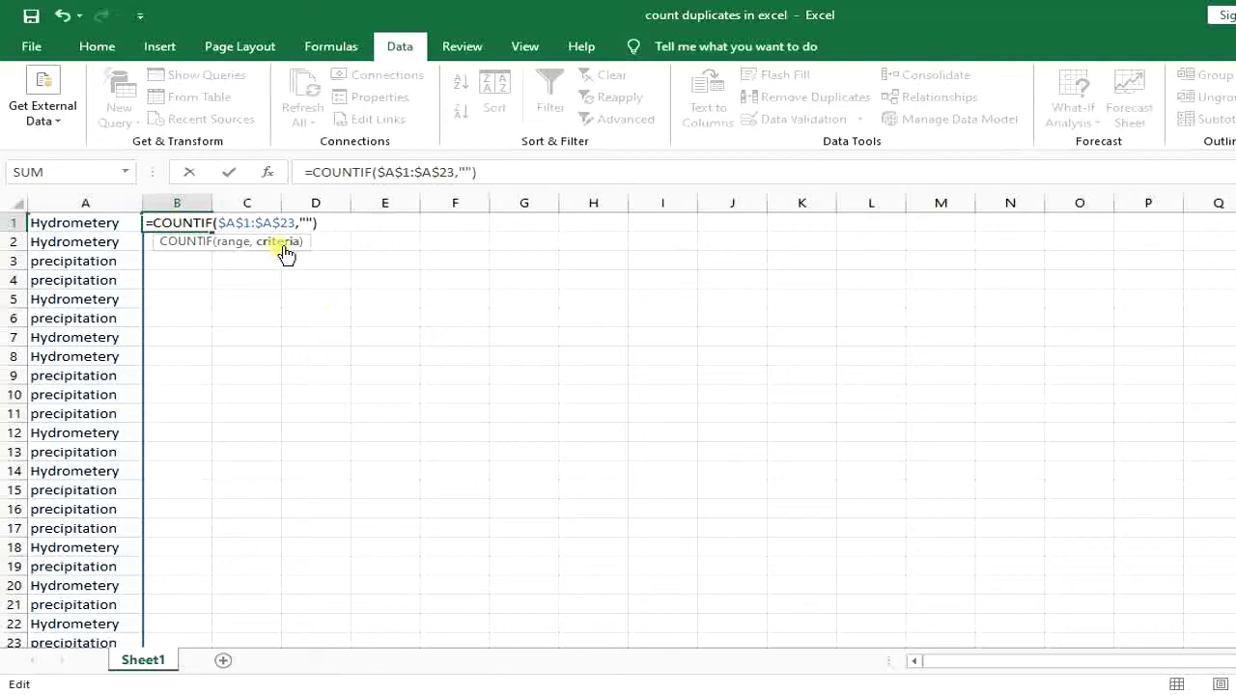
left_click(114, 226)
left_click(182, 229)
double_click(183, 226)
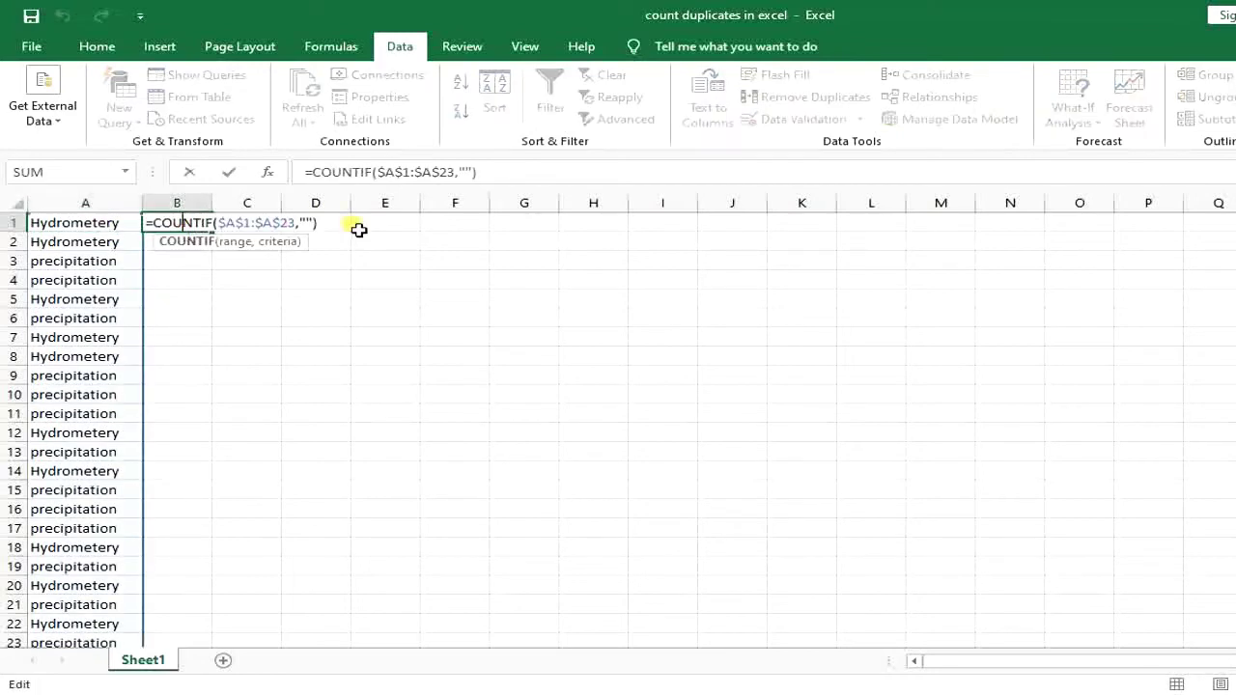
left_click(125, 225)
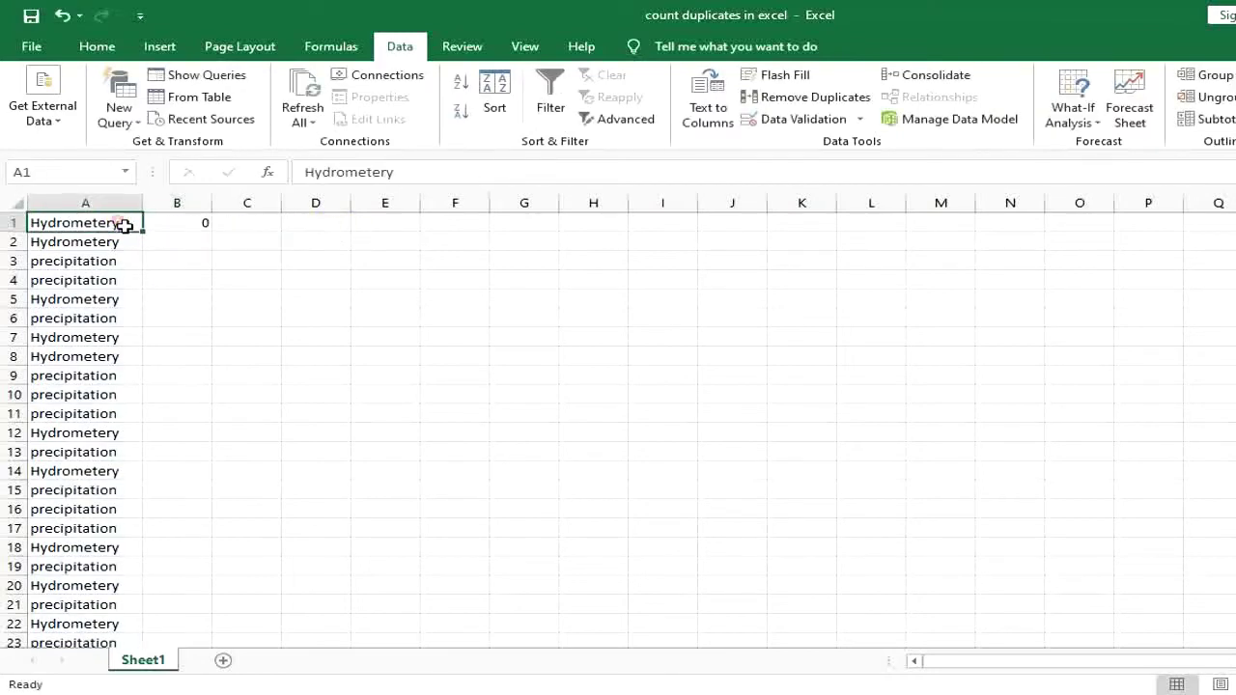
left_click(183, 224)
Replace the leftover quotes with cell A1 so B1 reads =COUNTIF($A$1:$A$23,A1).
double_click(183, 224)
left_click(319, 224)
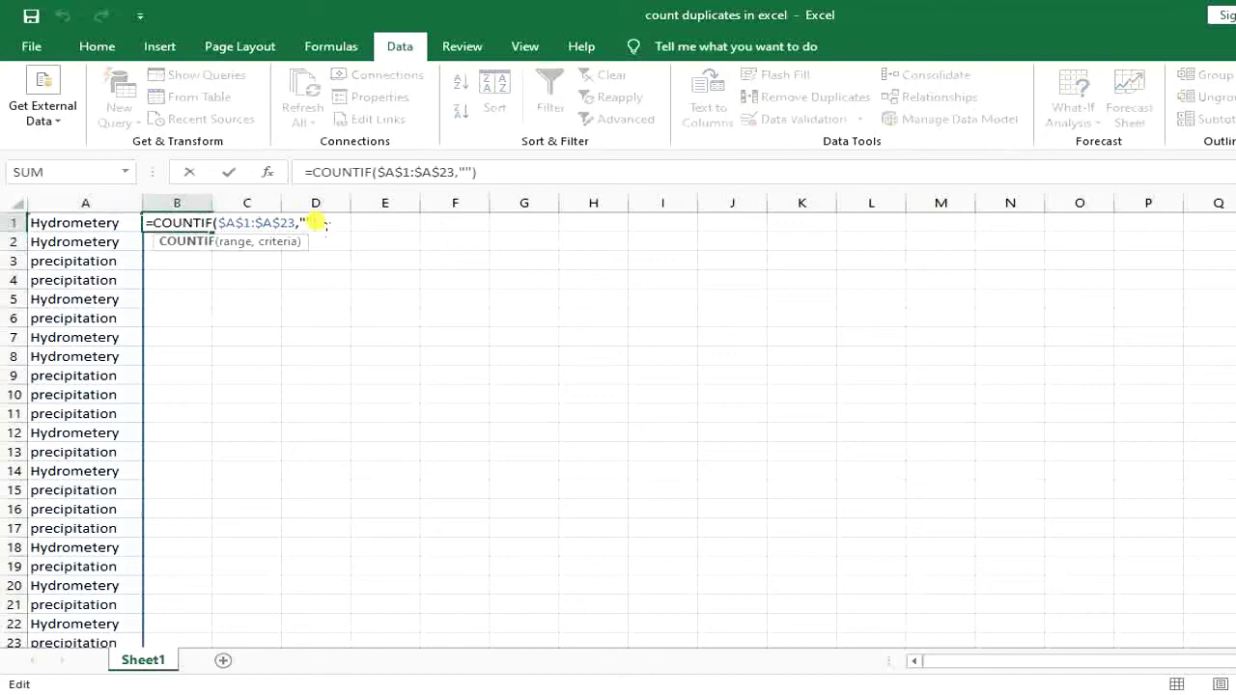
key("BackSpace")
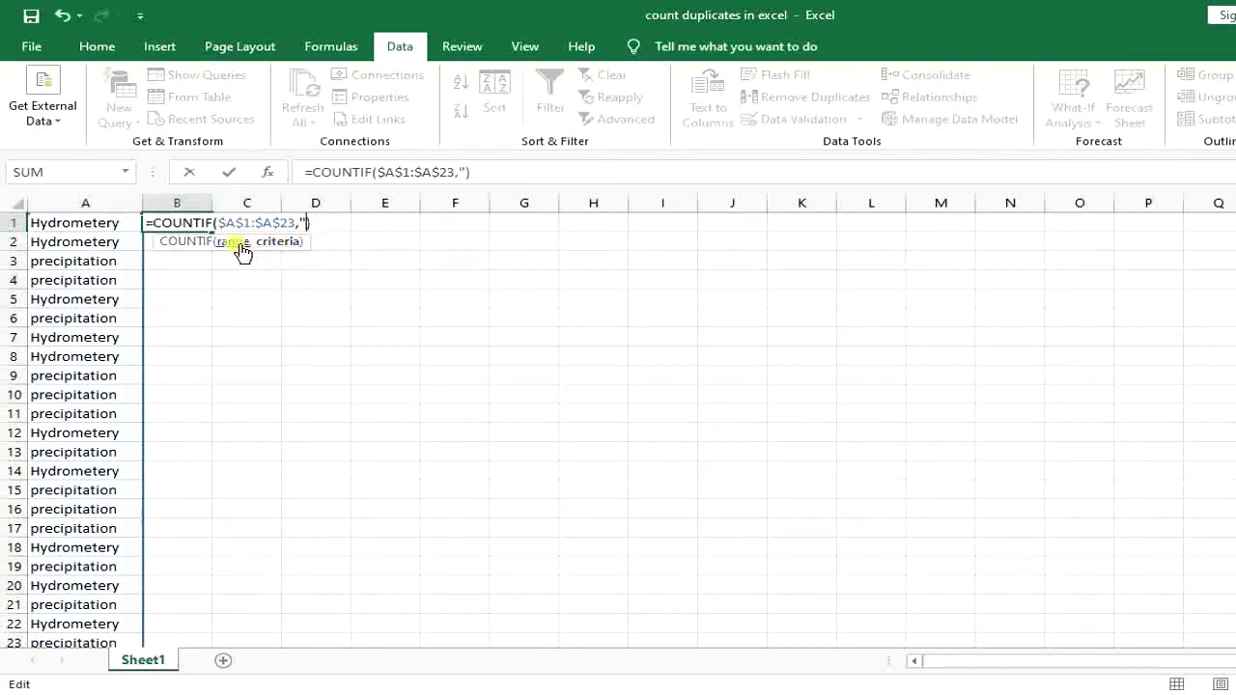
key("BackSpace")
left_click(80, 229)
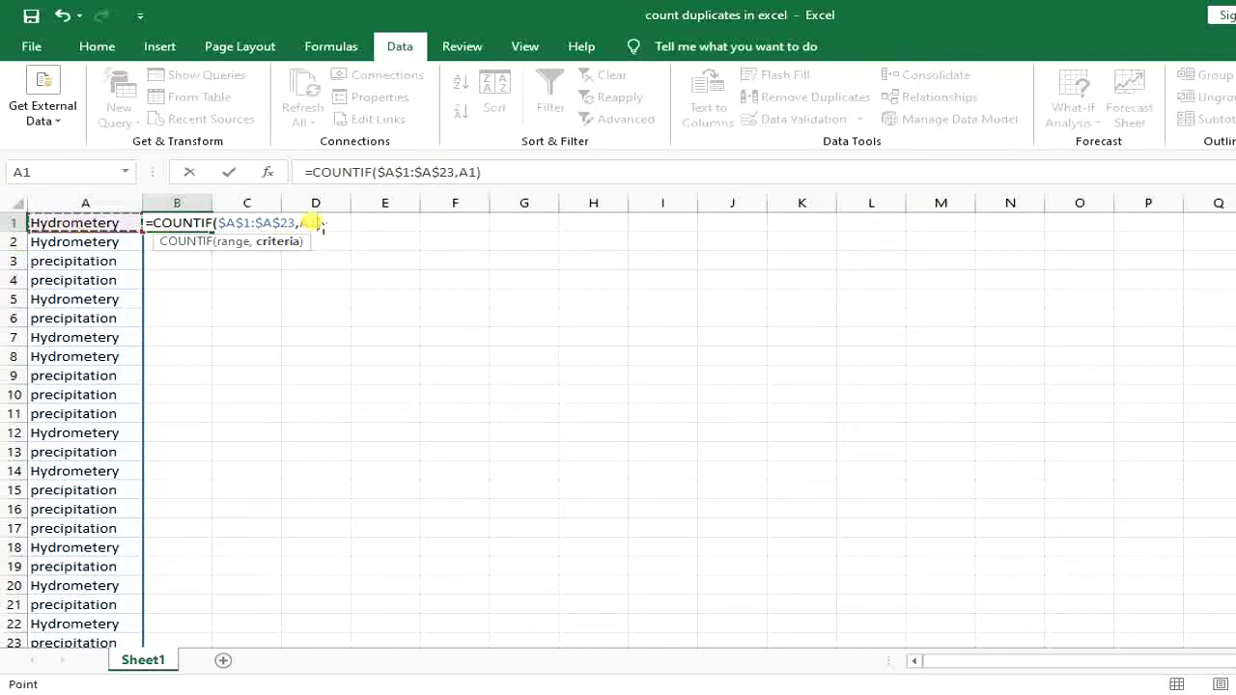
key("Return")
Fill B1's count formula down to B5 and confirm B3 references A3.
left_click(203, 224)
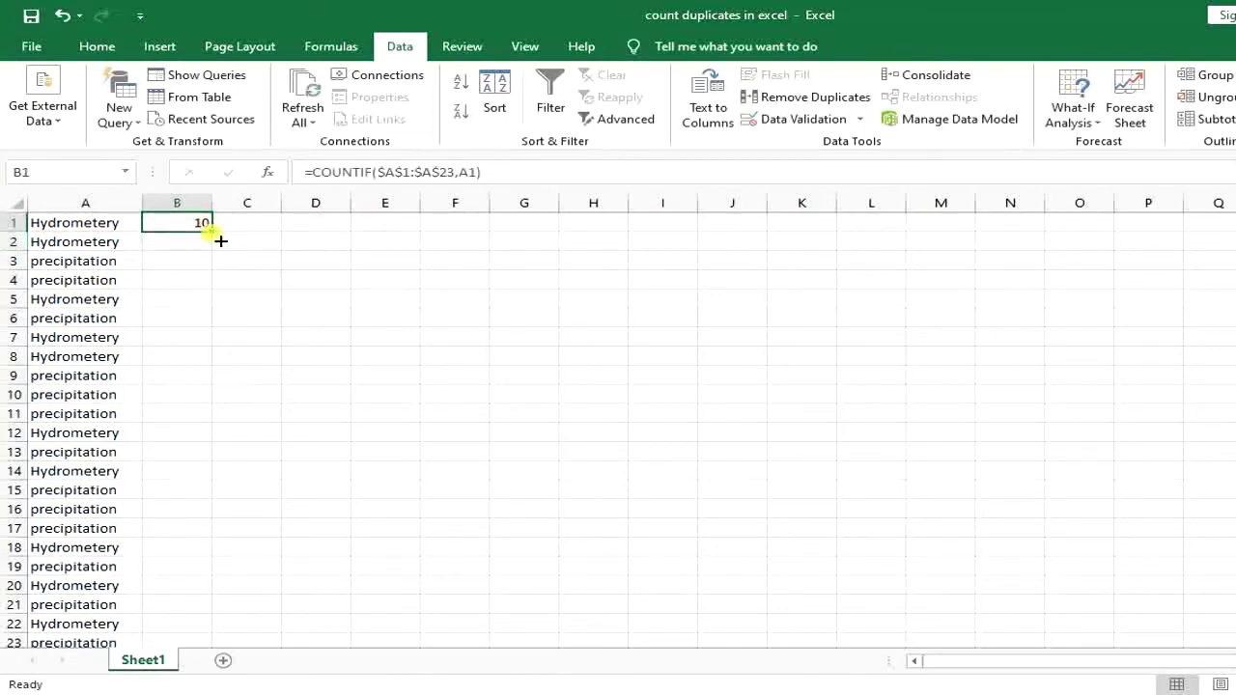
left_click_drag(220, 241, 218, 313)
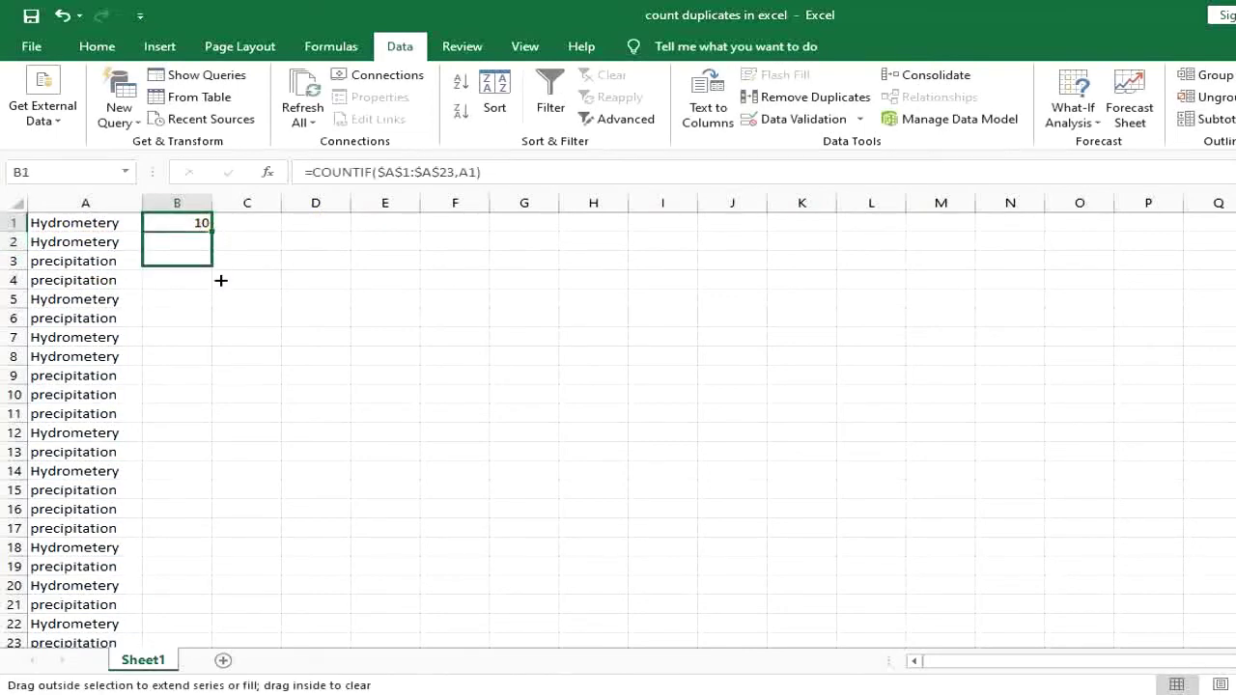
left_click(184, 279)
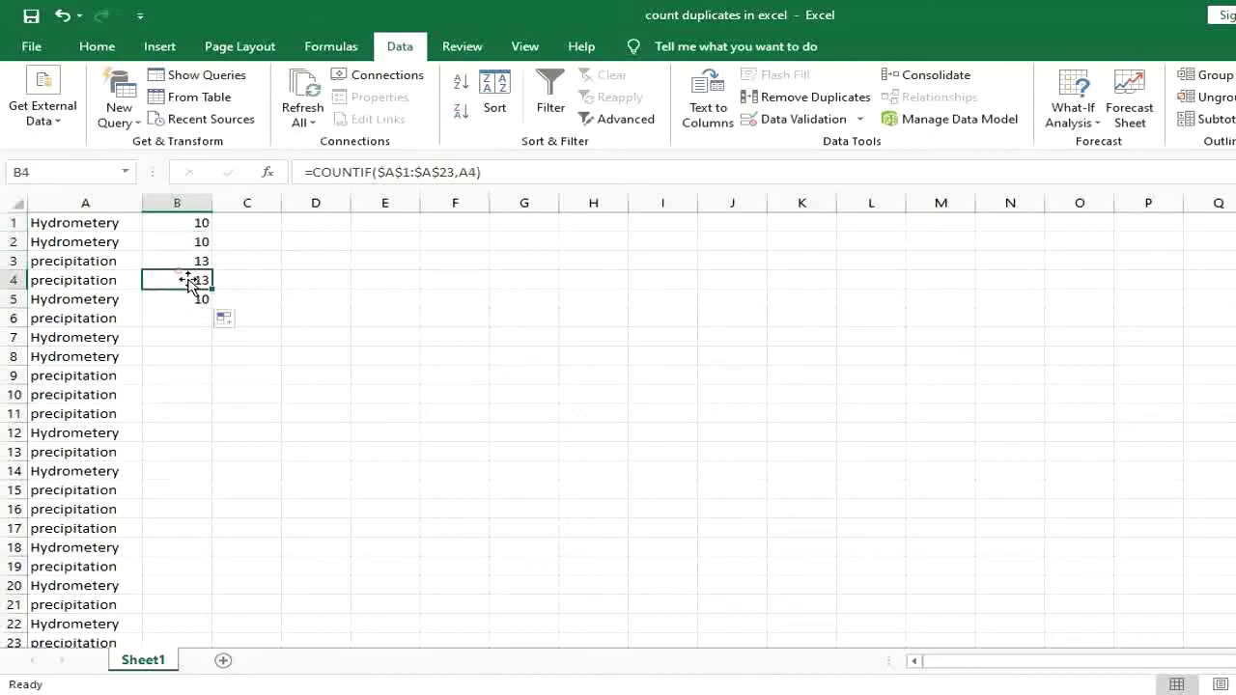
double_click(185, 265)
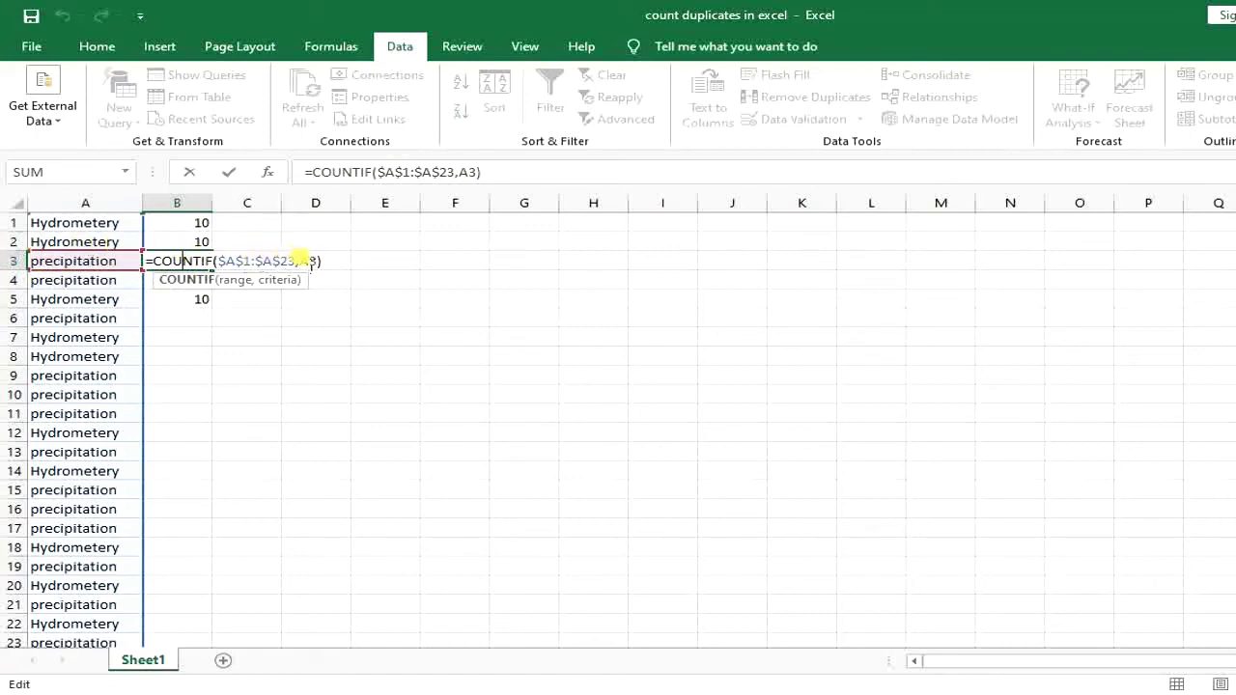
double_click(304, 261)
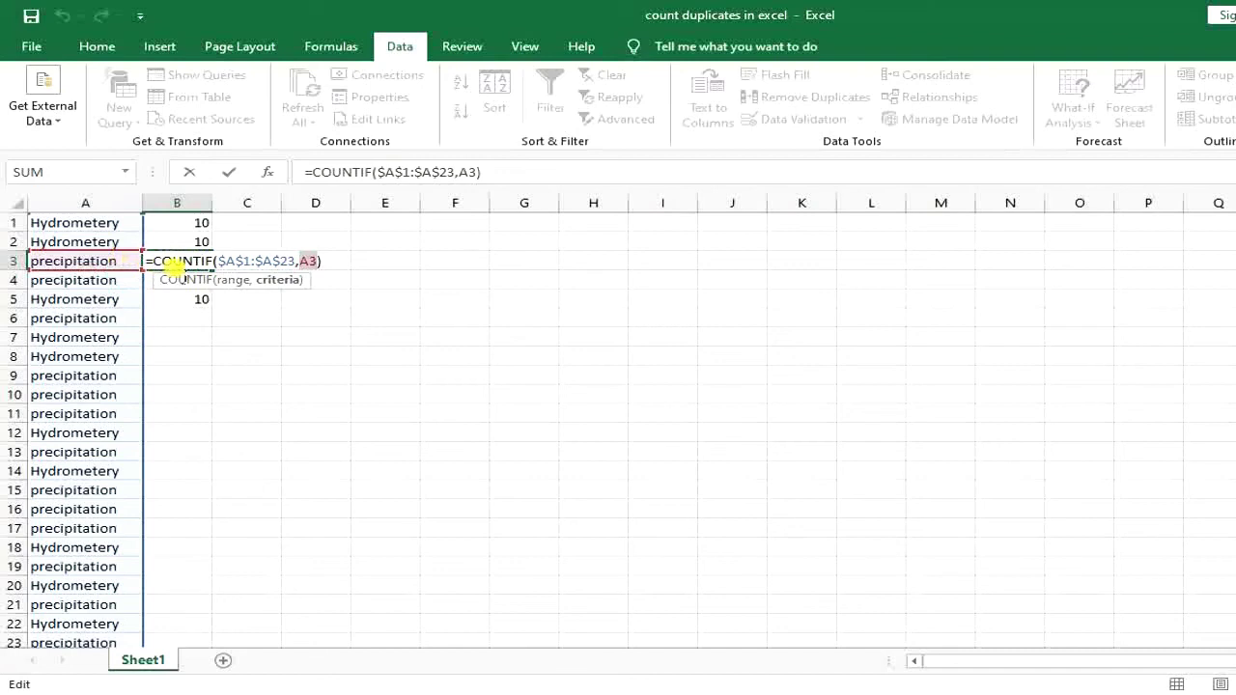
key("Return")
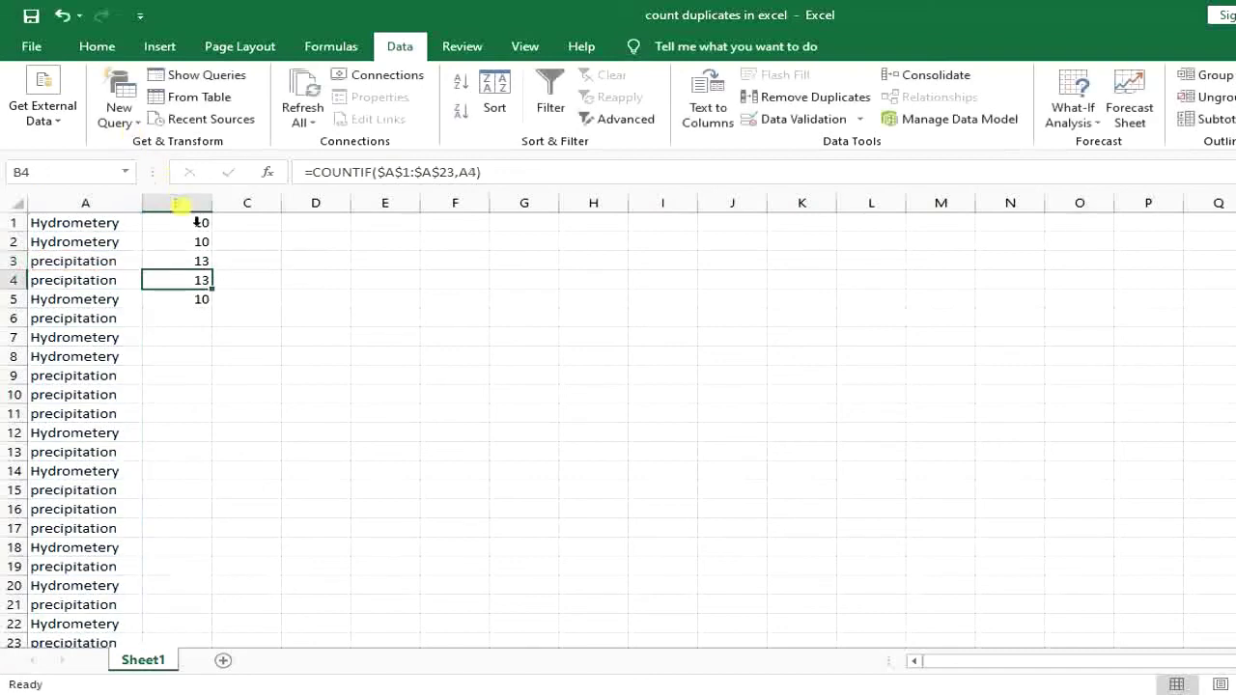
left_click(192, 258)
Continue filling the count formula down to B23 and check B13's copy.
left_click(205, 283)
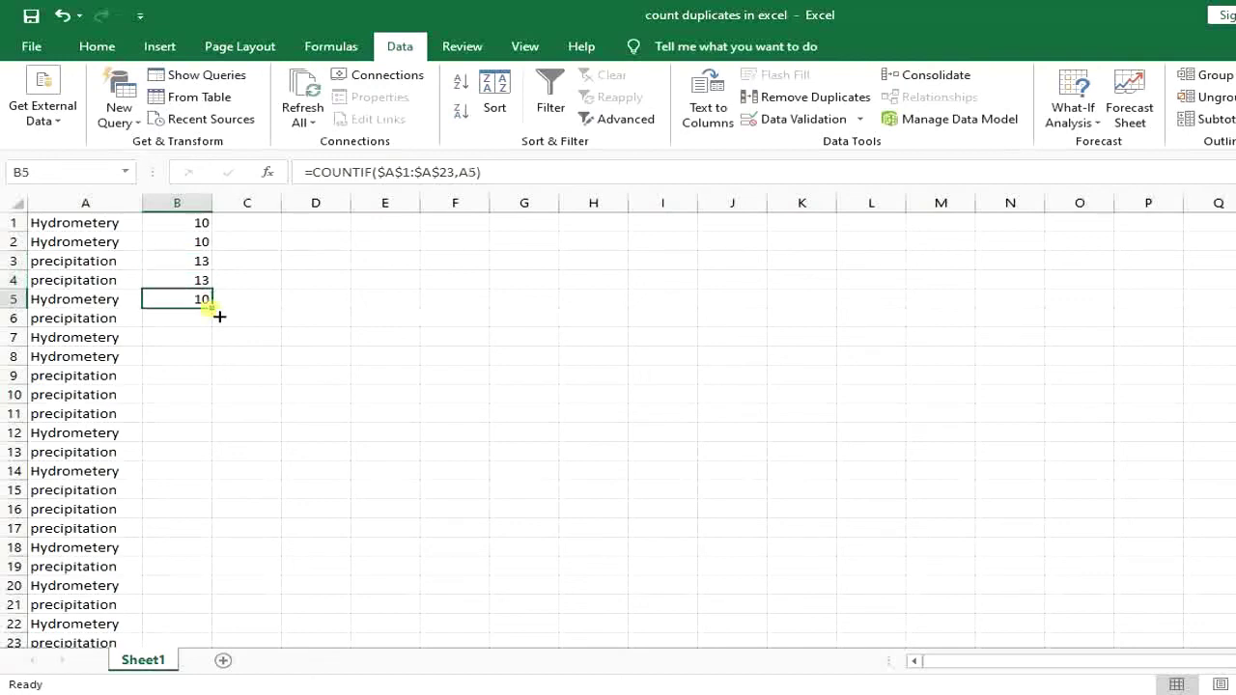
mouse_move(211, 308)
left_mouse_down()
mouse_move(223, 609)
mouse_move(198, 608)
left_mouse_up()
scroll(196, 461, "up", 1)
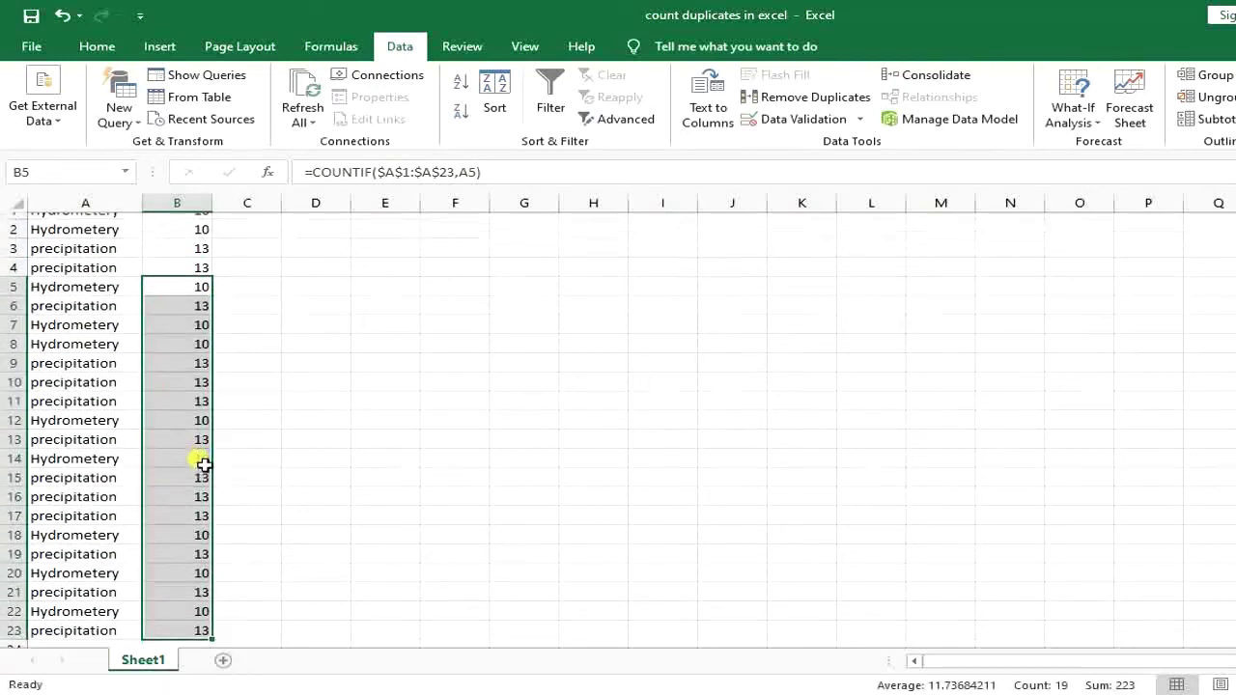
scroll(196, 461, "up", 1)
left_click(196, 461)
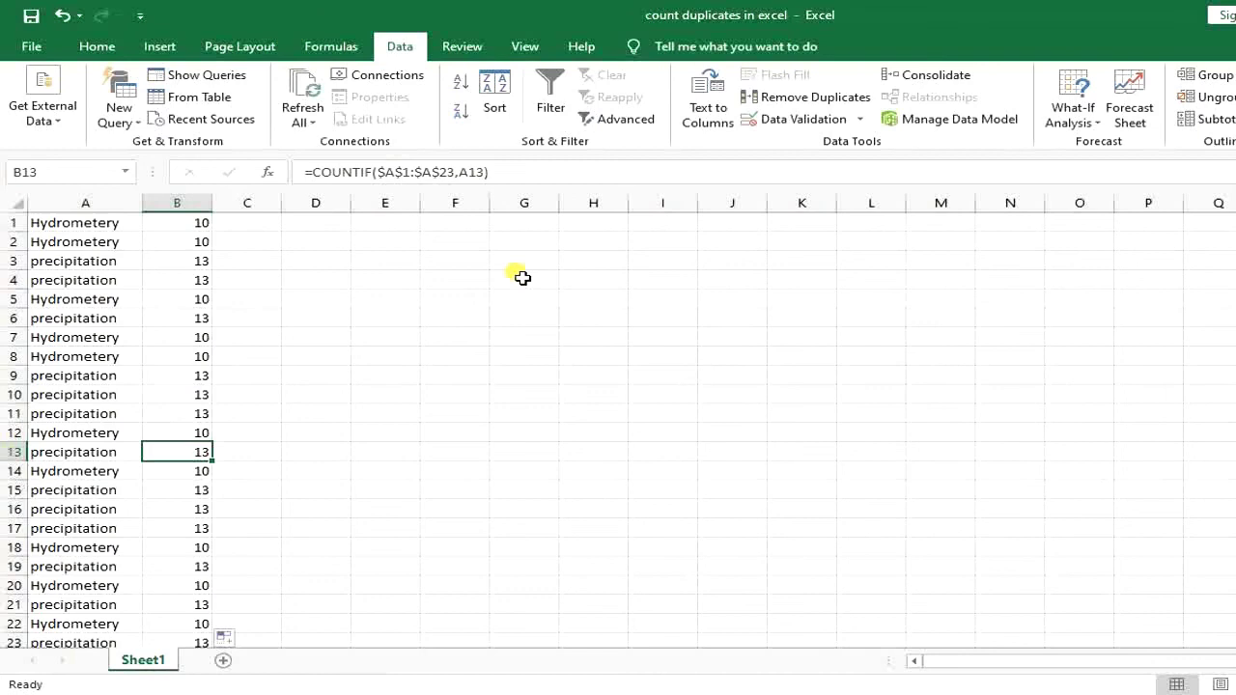